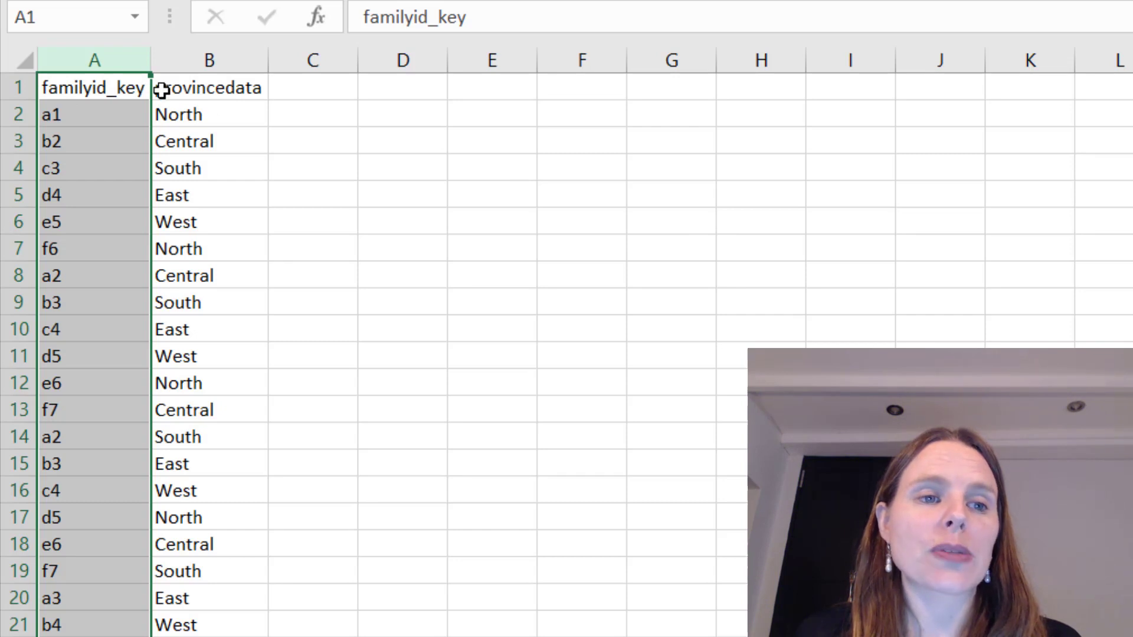
Review the familyid_key column header and a block of its sample family IDs.
left_click(85, 89)
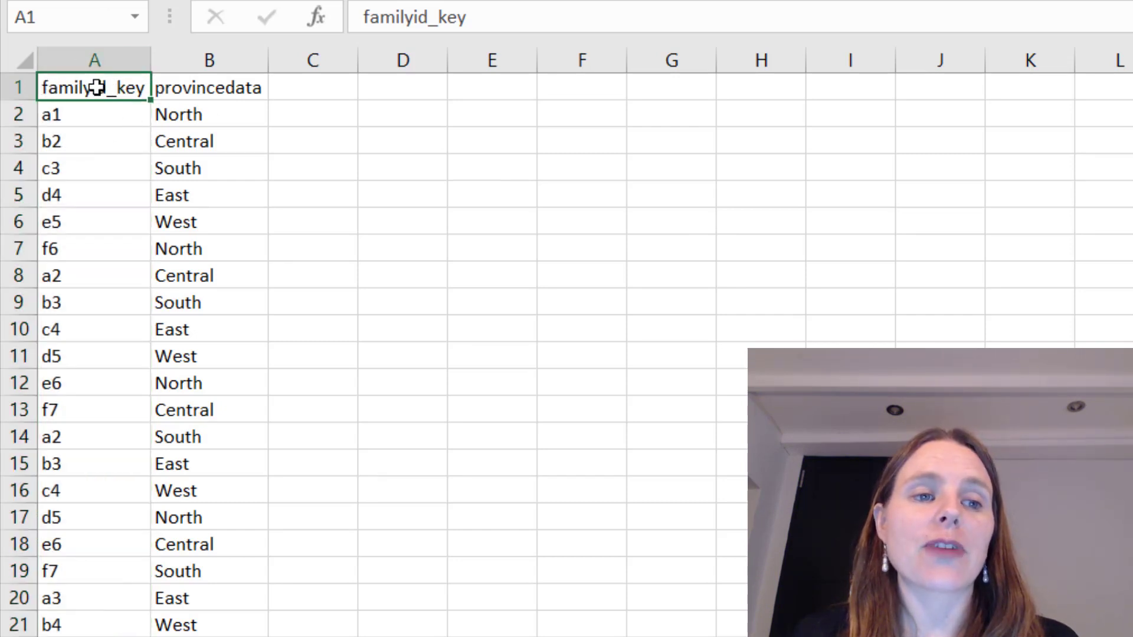
left_click(201, 93)
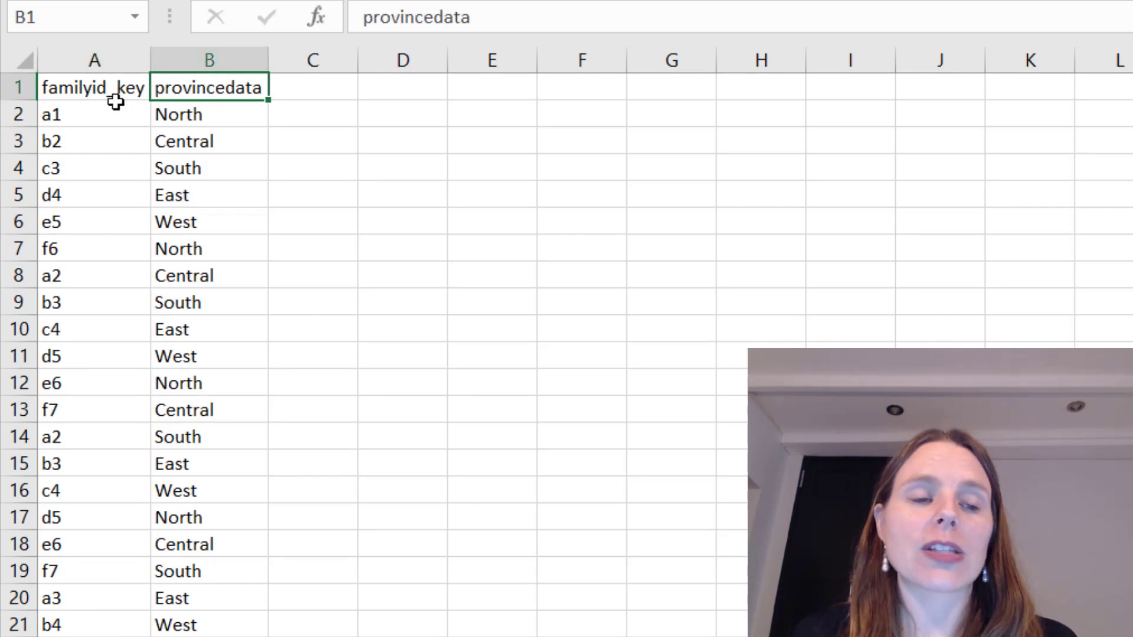
left_click(72, 58)
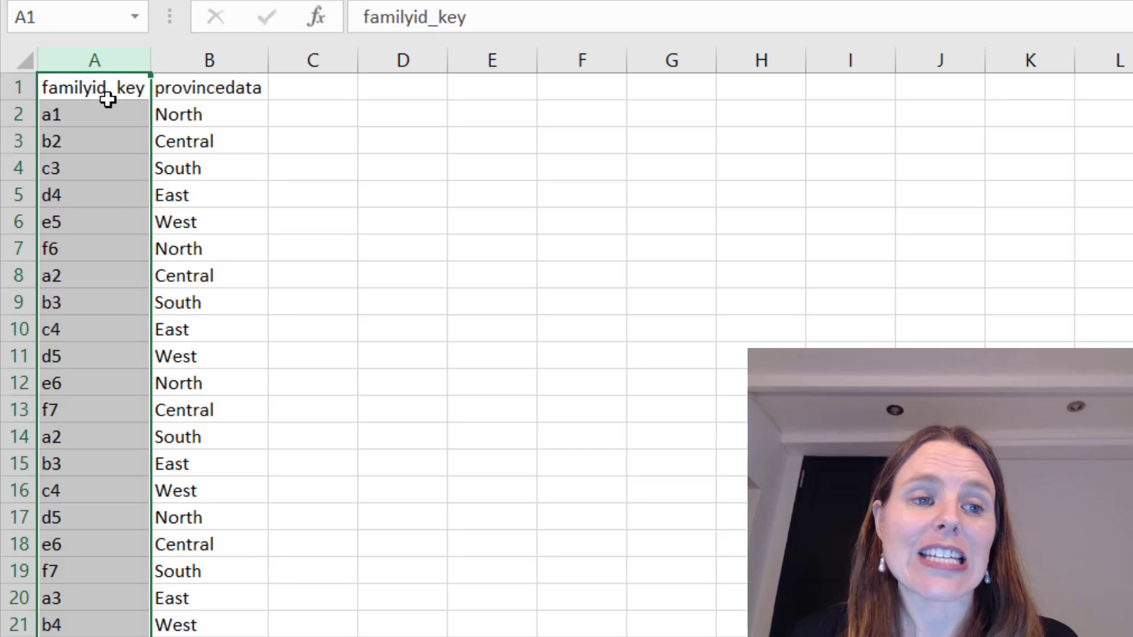
left_click(96, 112)
left_click_drag(89, 213, 93, 515)
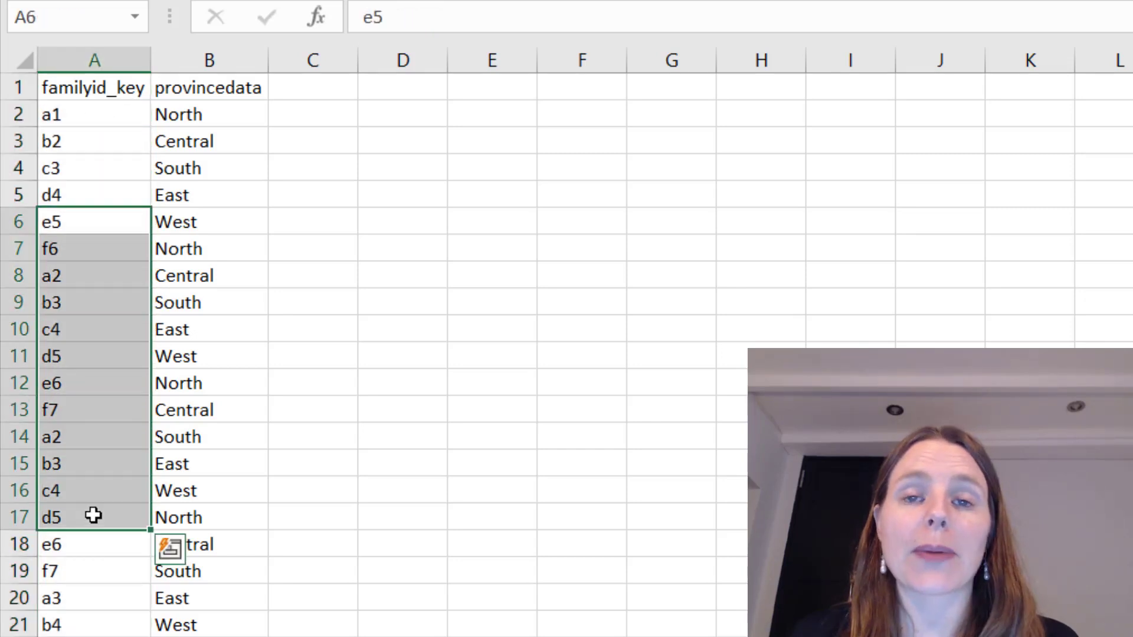
Review the provincedata values (Central, East, South) paired with family IDs, then open the File menu.
left_click(211, 96)
left_click_drag(193, 121, 228, 478)
left_click(203, 399)
left_click(198, 464)
left_click(165, 569)
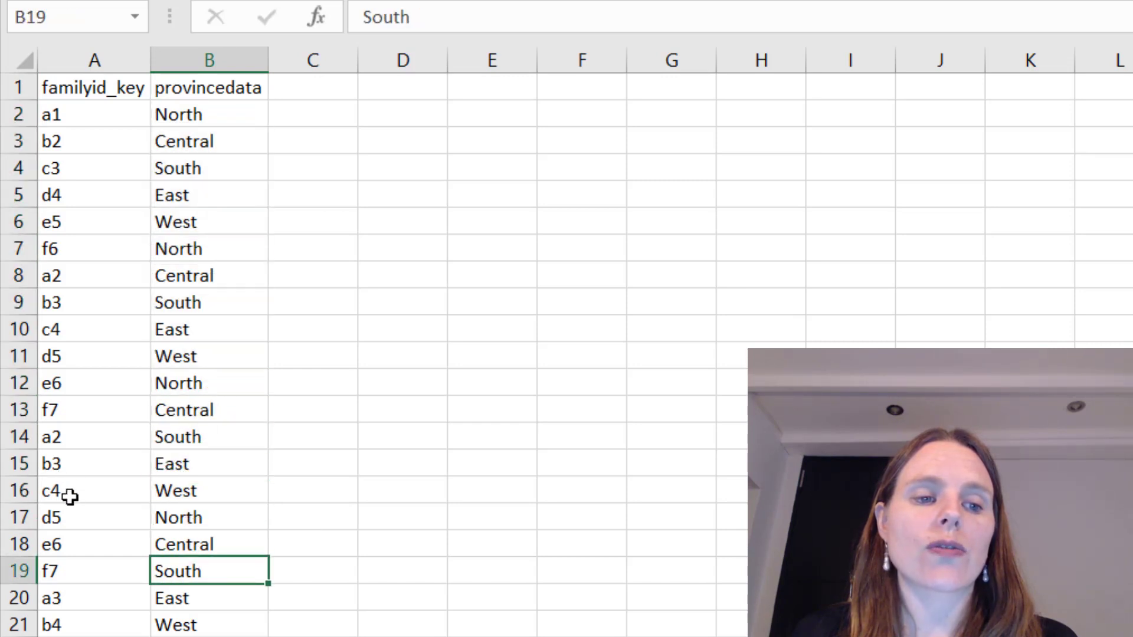
left_click_drag(71, 496, 195, 515)
left_click(222, 459)
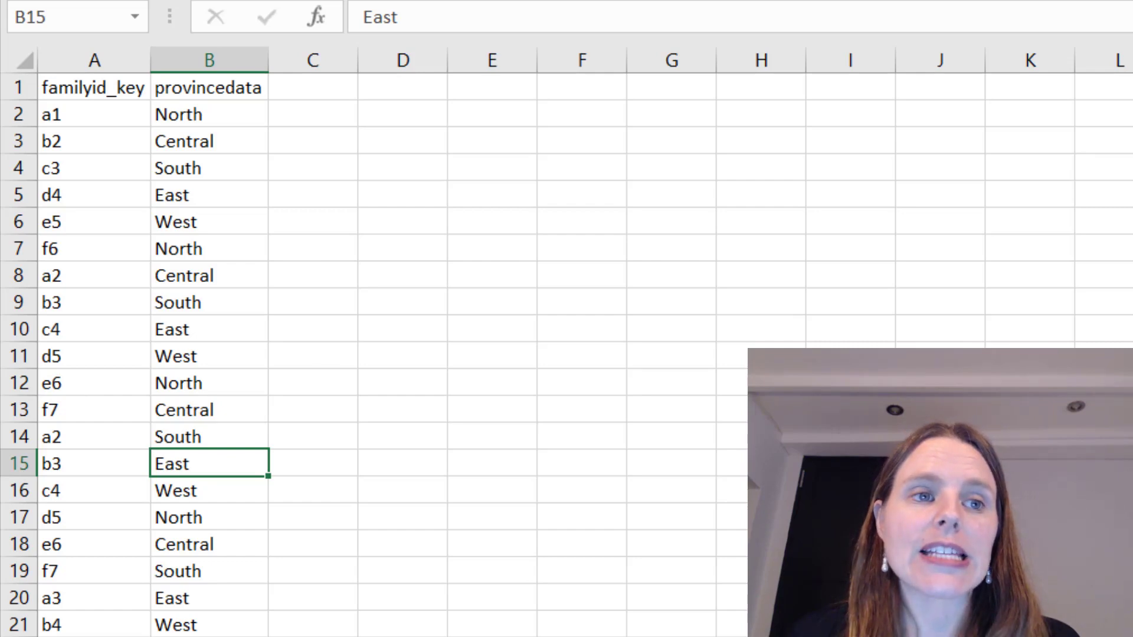
key("alt+f")
Save pulldatafamilyprovince as CSV UTF-8 (Comma delimited), confirming replacement of the existing file.
left_click(118, 216)
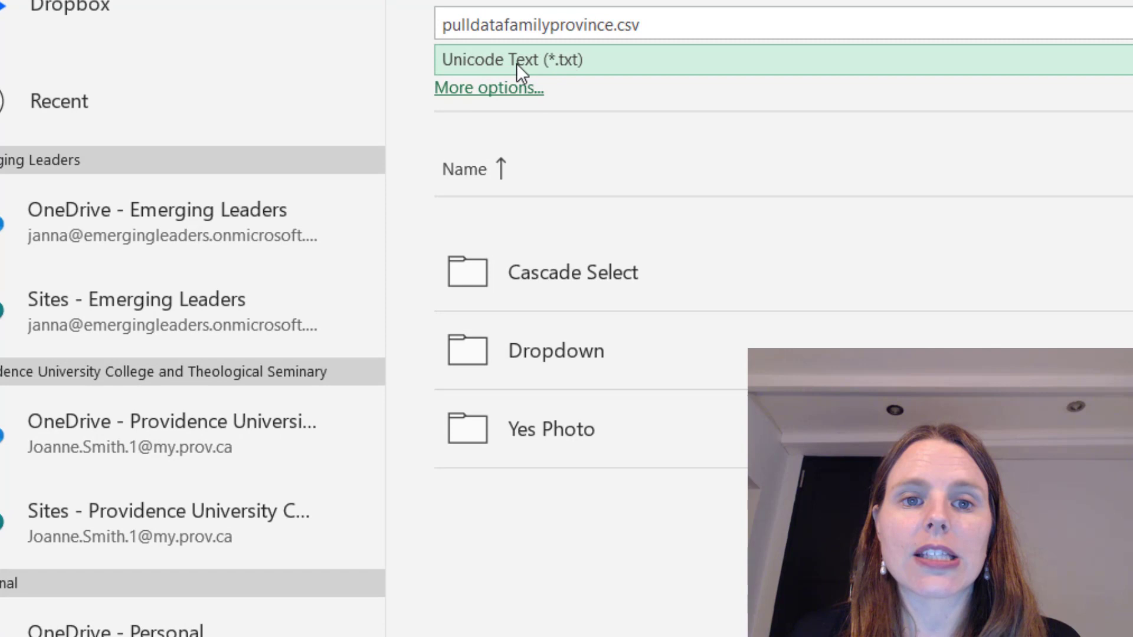
left_click(516, 62)
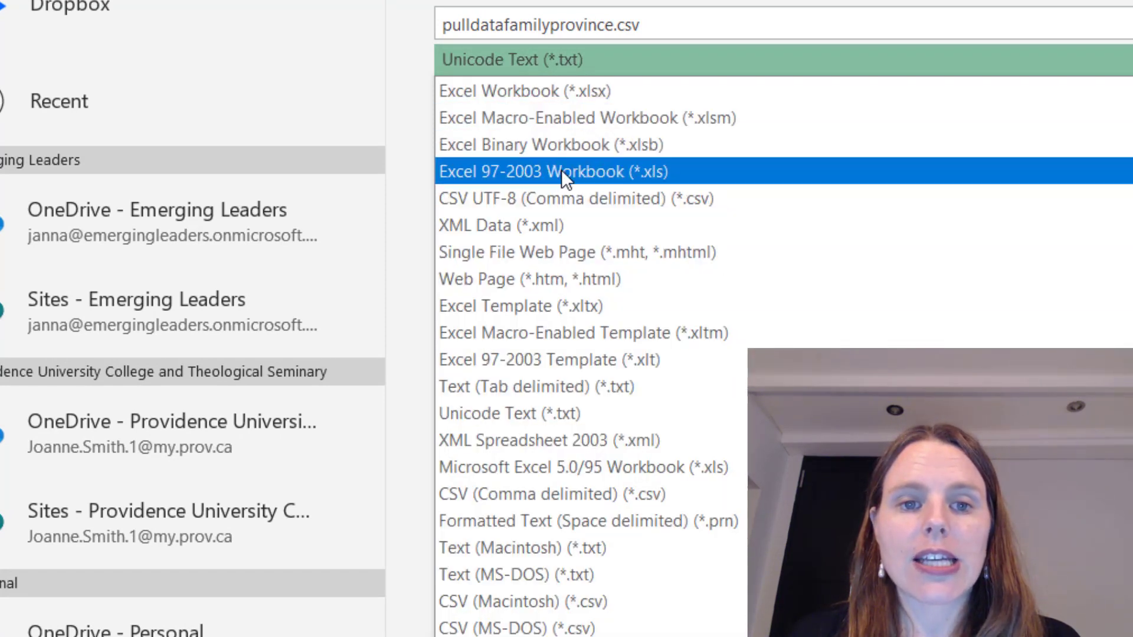
left_click(528, 198)
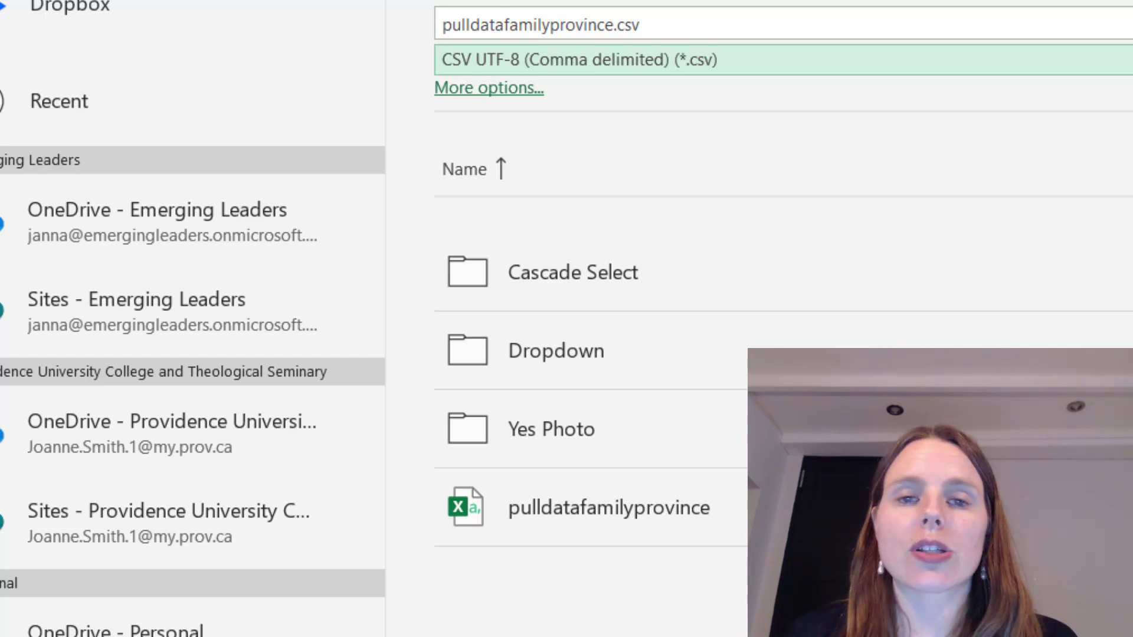
key("Return")
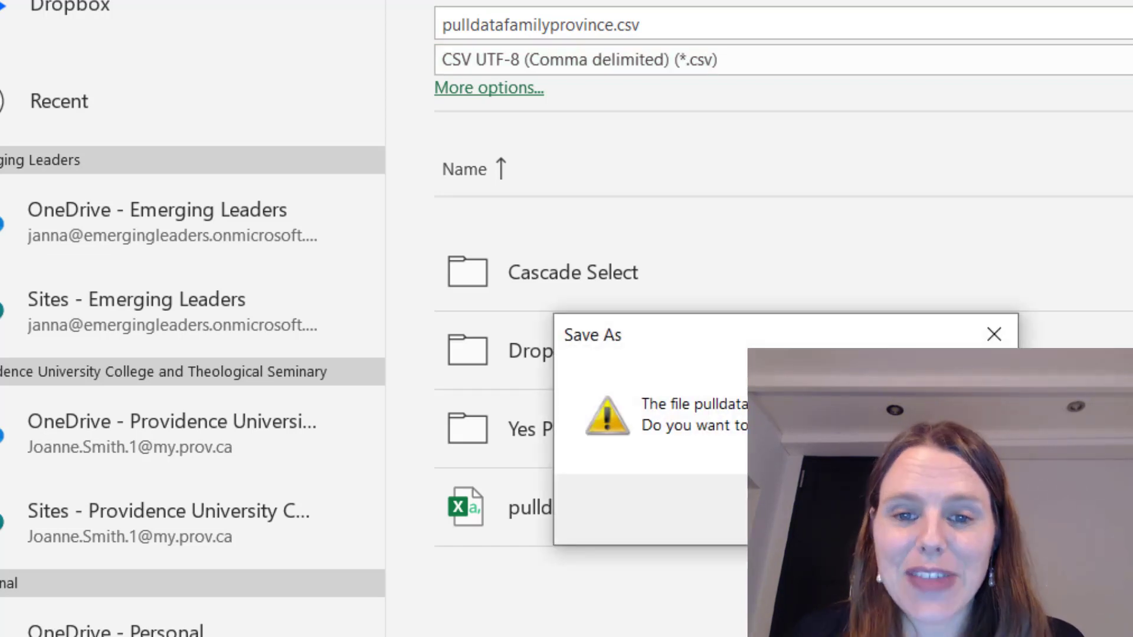
key("Return")
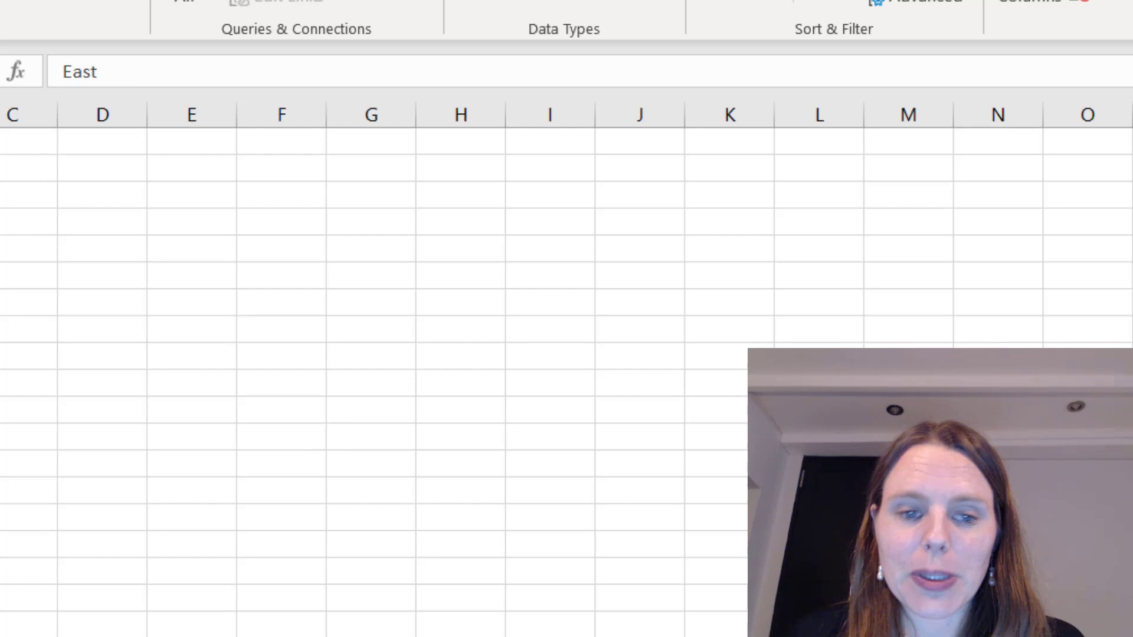
left_click(640, 508)
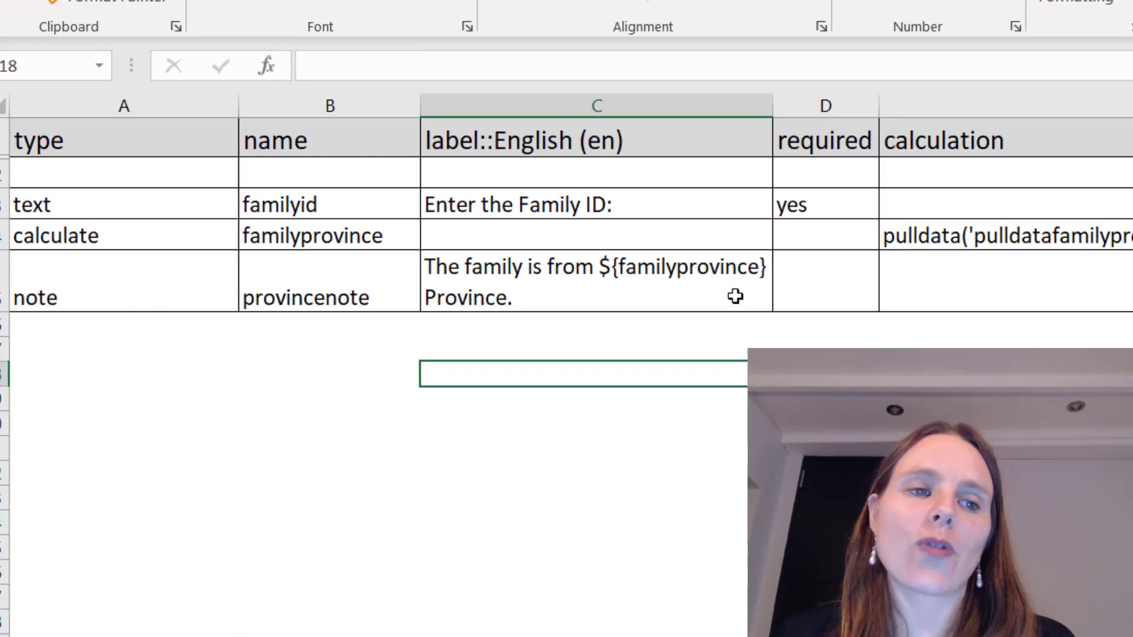
Review the required familyid text question and the familyprovince calculate row with its pulldata formula.
left_click(117, 206)
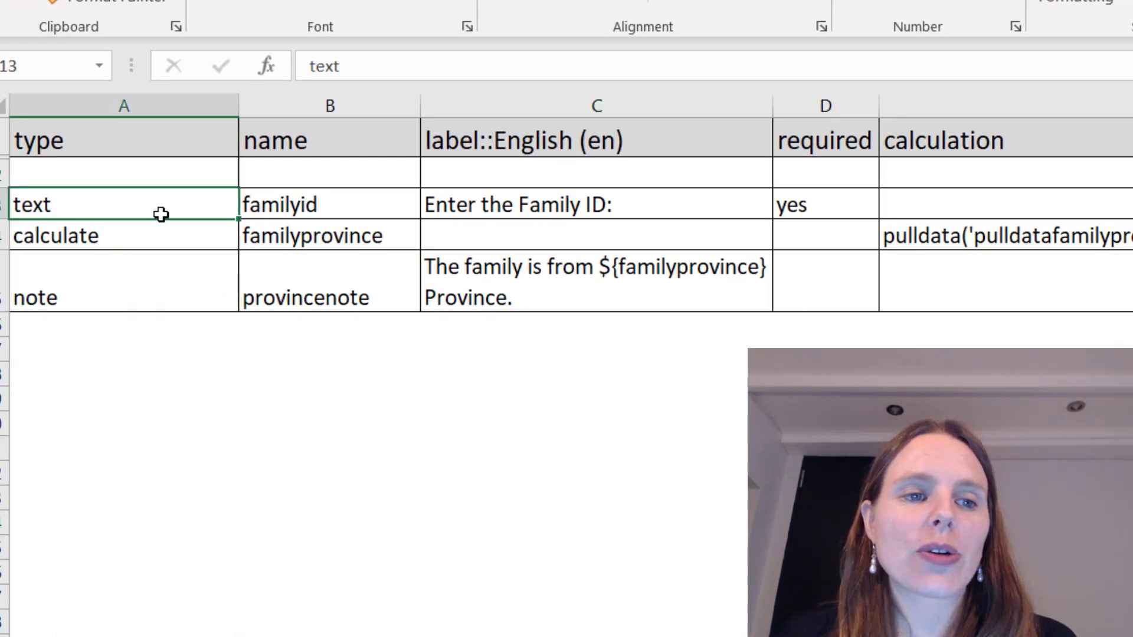
left_click(317, 206)
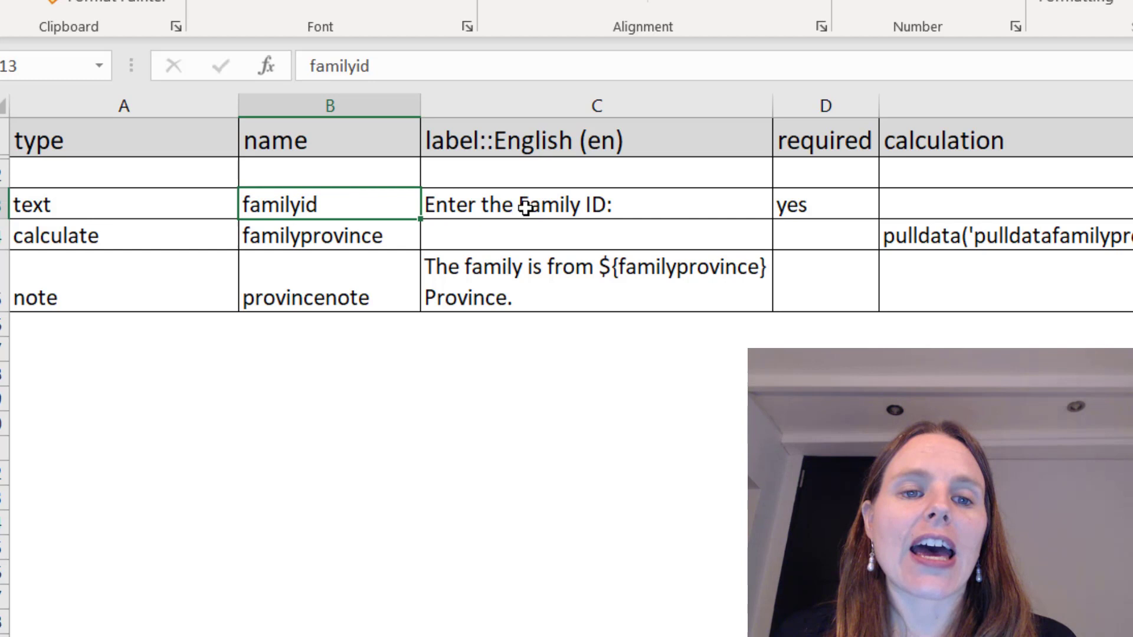
left_click(583, 207)
left_click(825, 220)
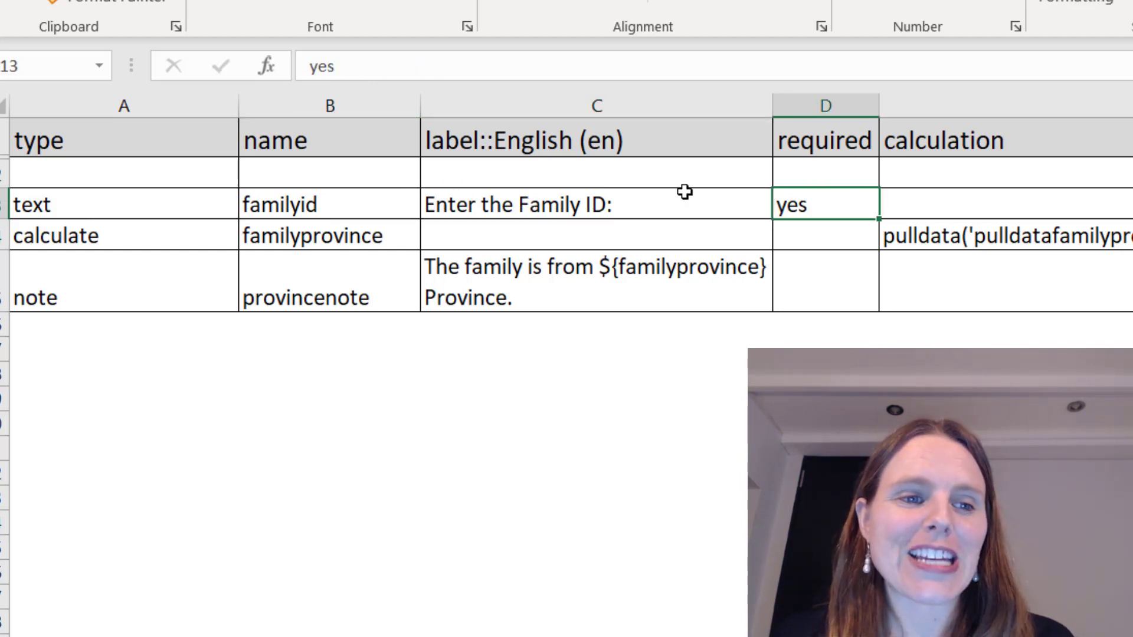
left_click(72, 244)
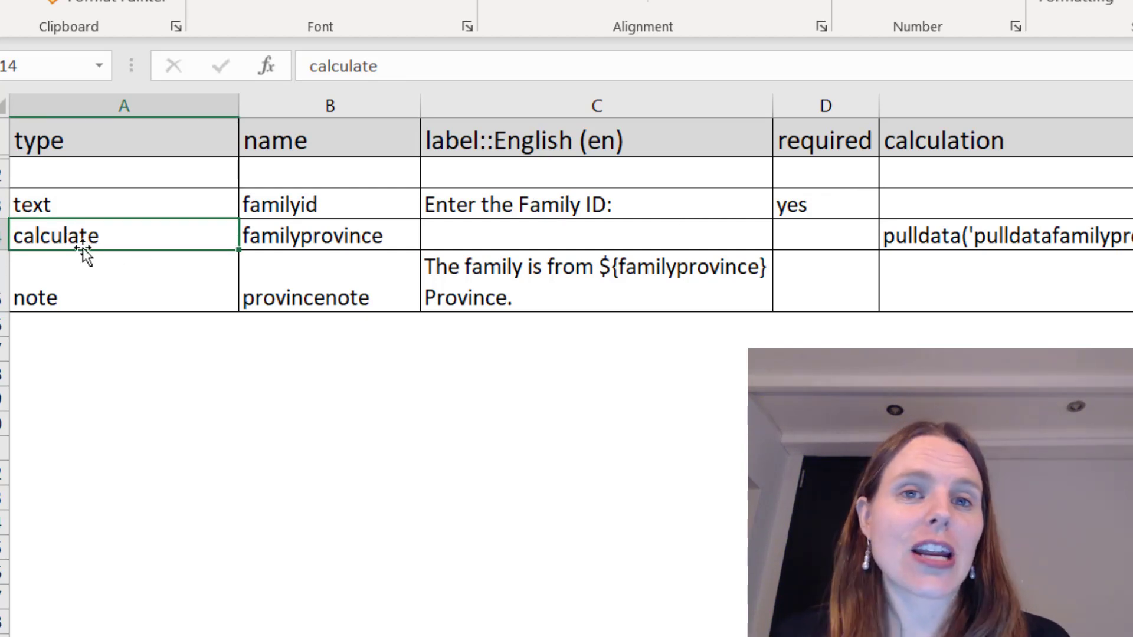
left_click(313, 242)
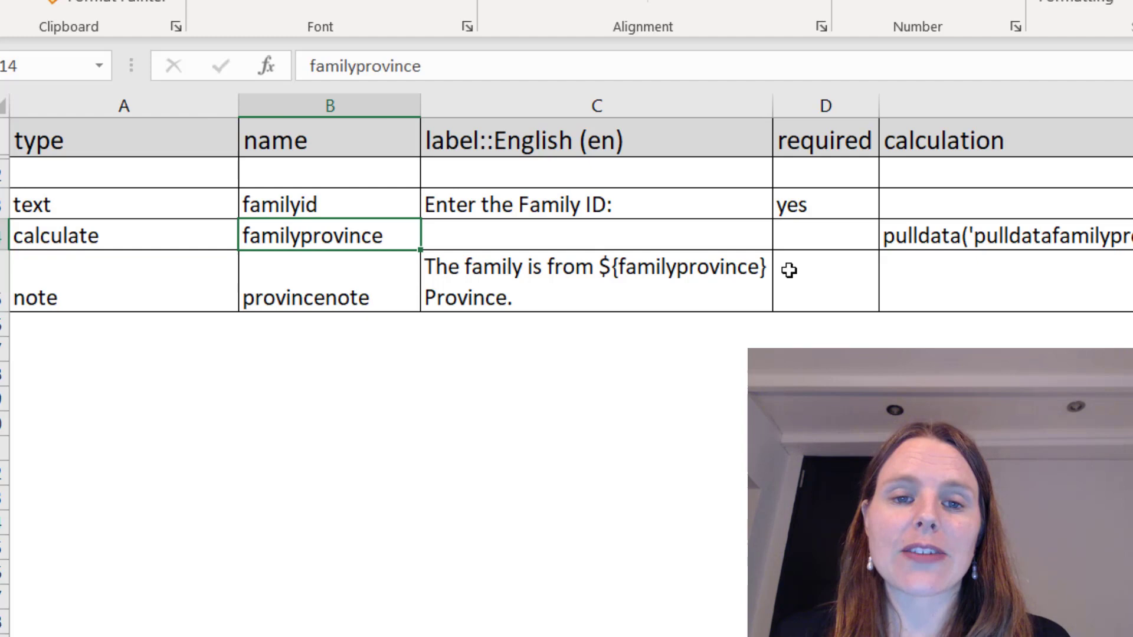
left_click(938, 242)
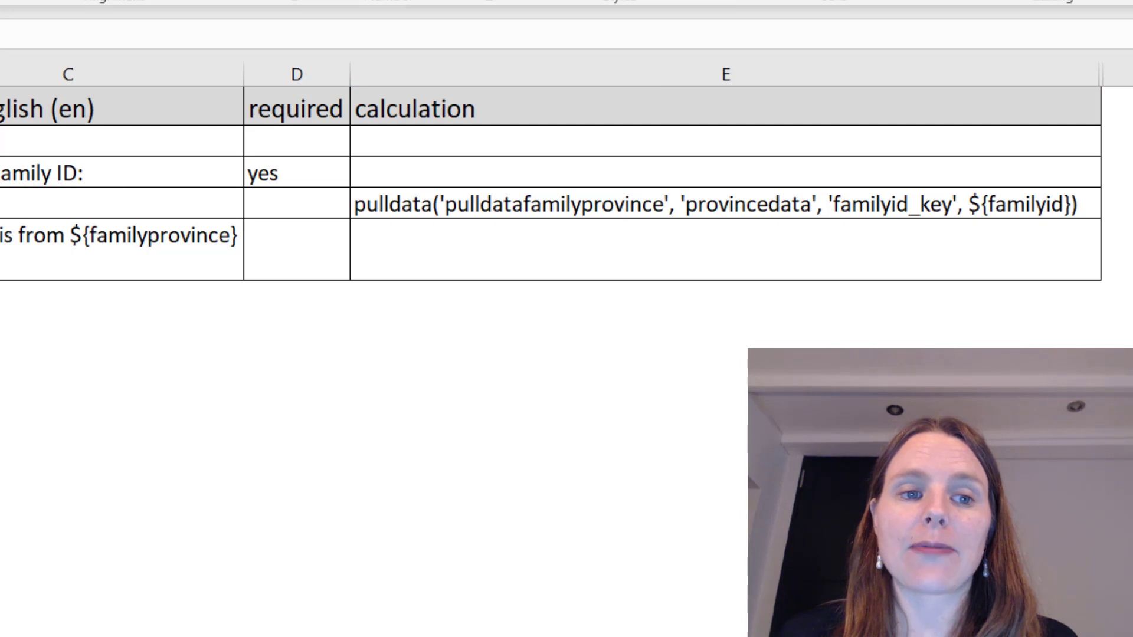
left_click(991, 216)
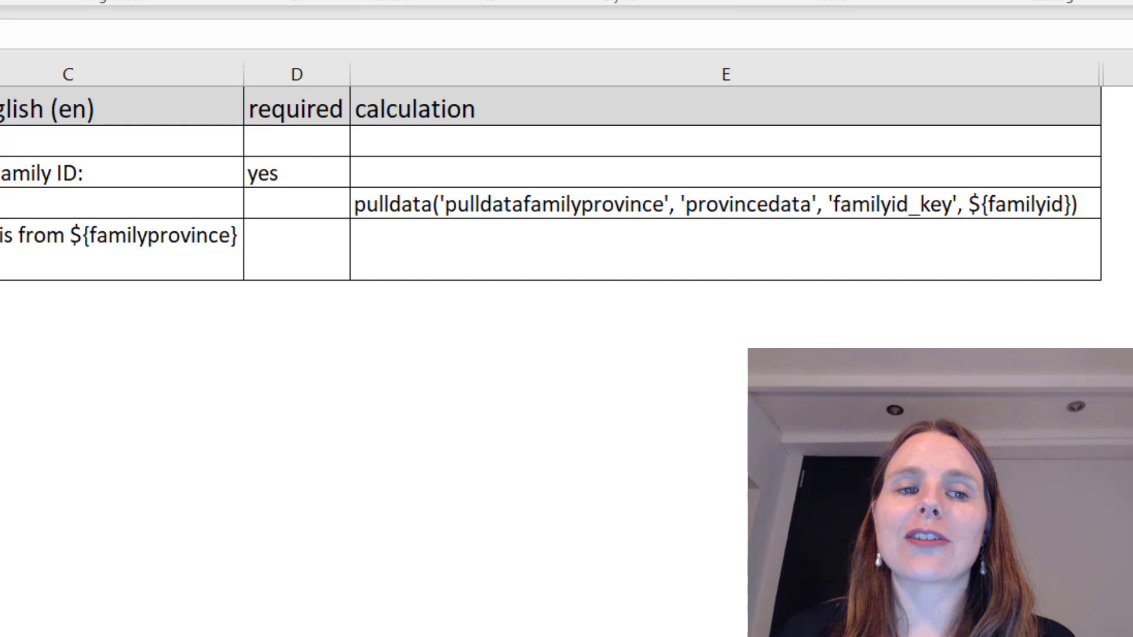
mouse_move(3, 173)
left_mouse_down()
mouse_move(78, 190)
mouse_move(89, 177)
left_mouse_up()
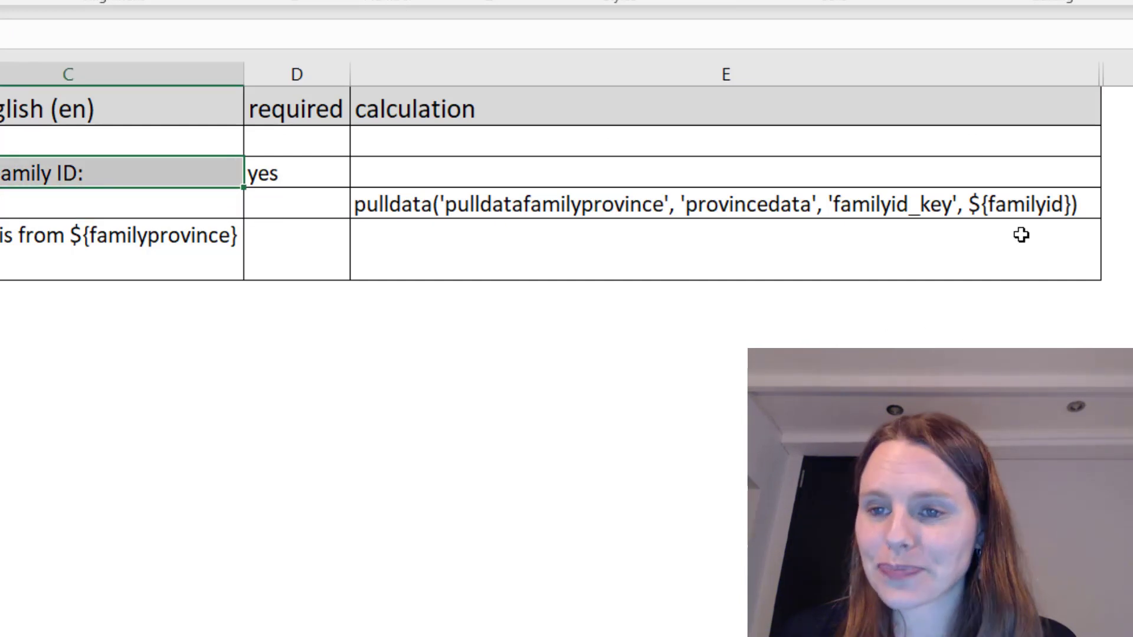
left_click(1074, 202)
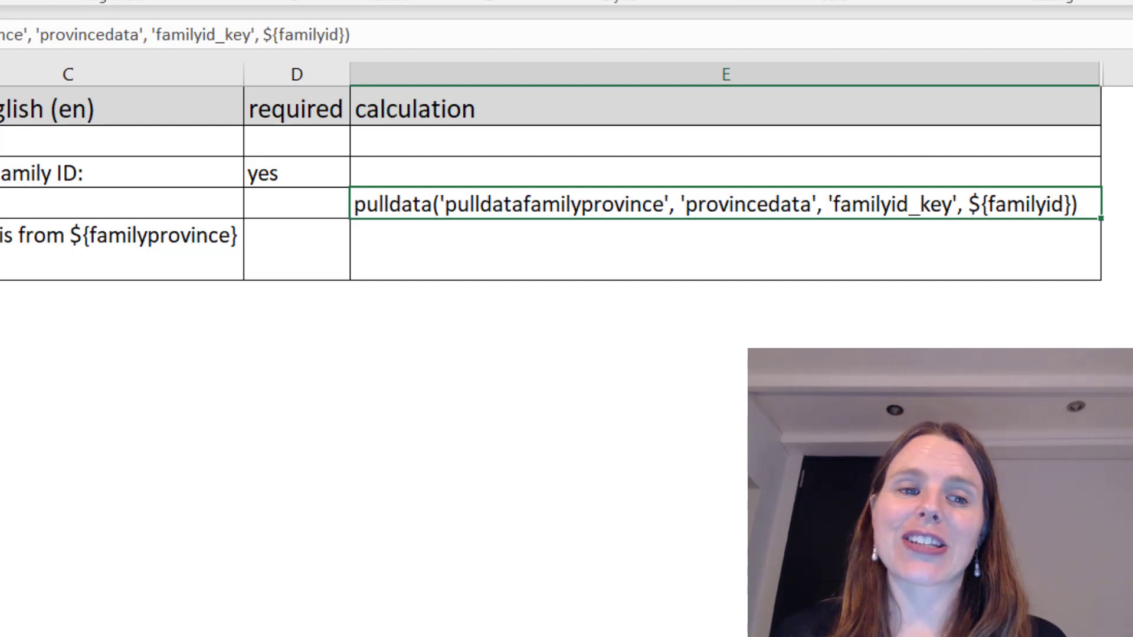
left_click_drag(65, 211, 904, 223)
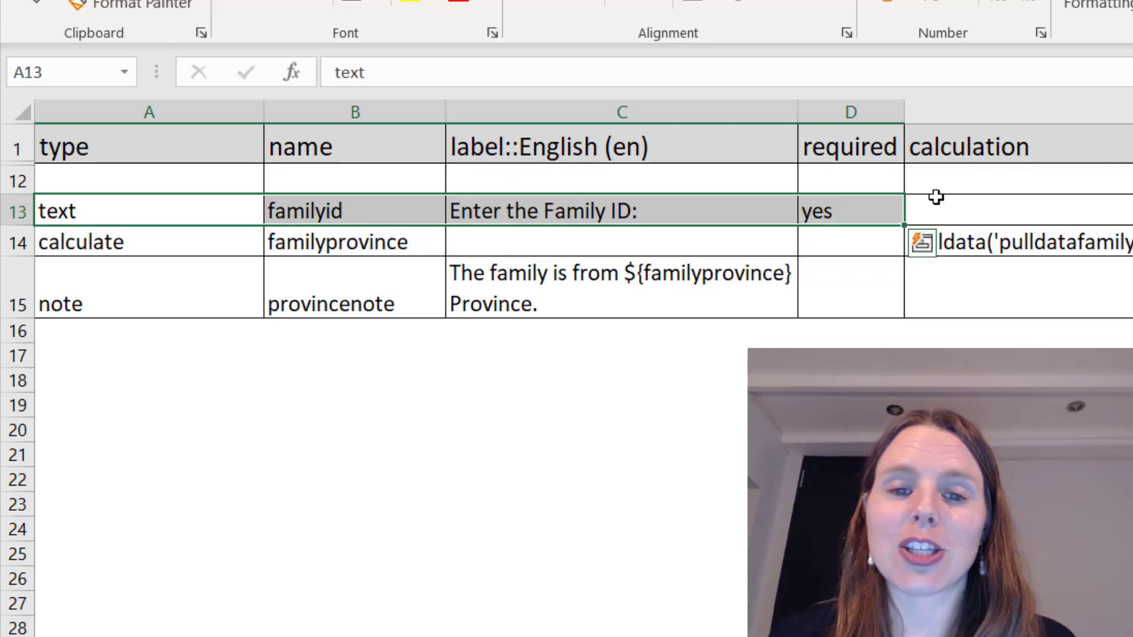
left_click(1036, 233)
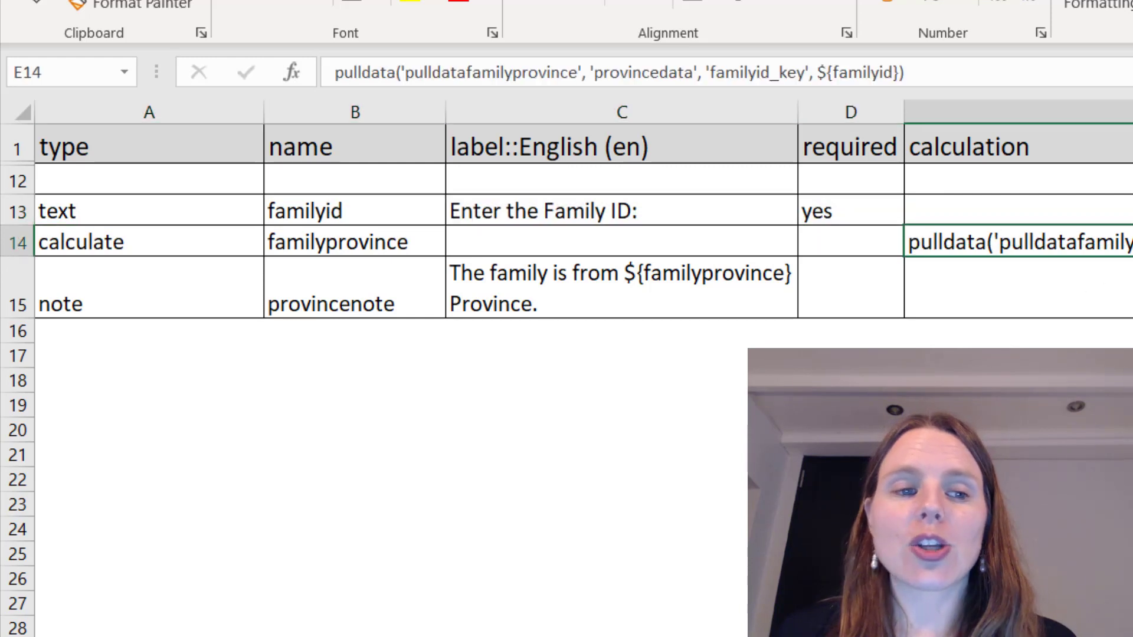
left_click(93, 249)
left_click(972, 240)
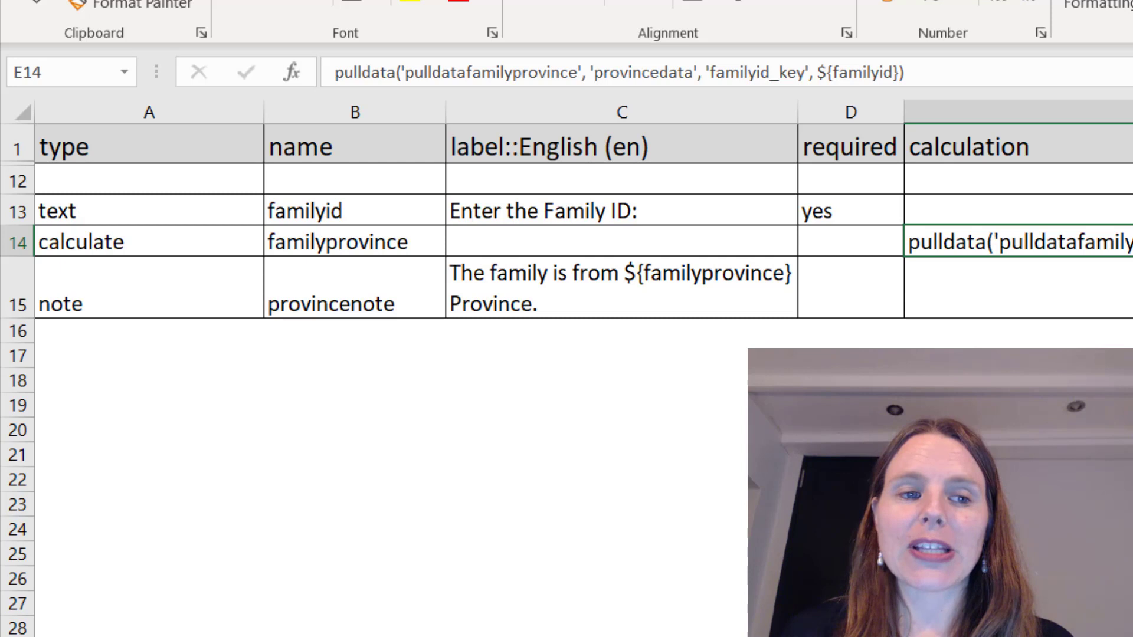
left_click(174, 283)
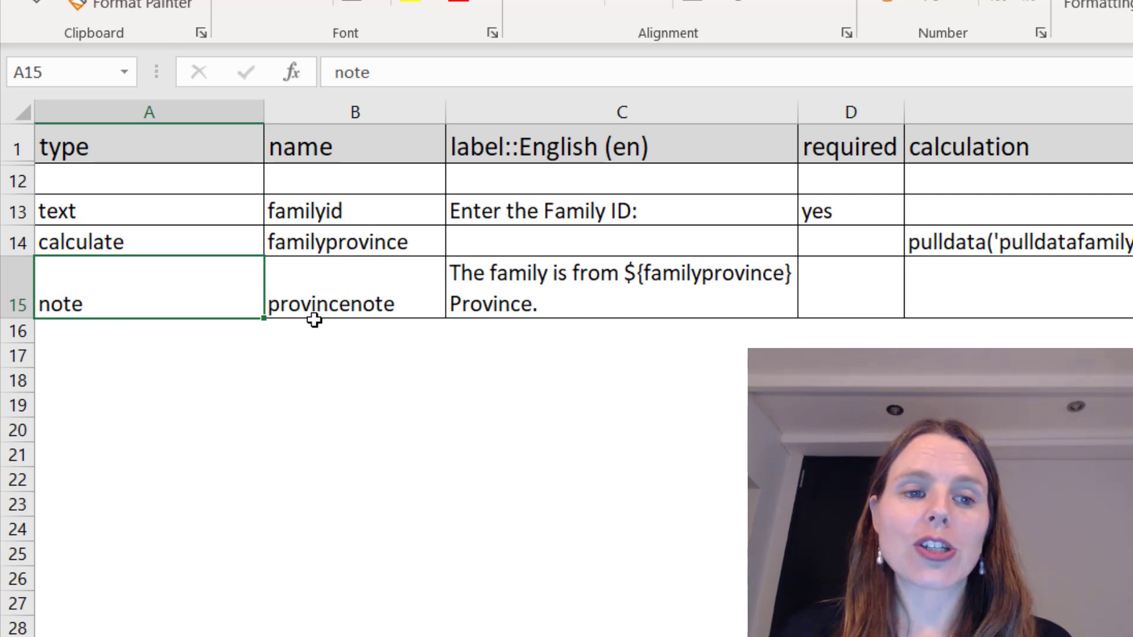
left_click(349, 304)
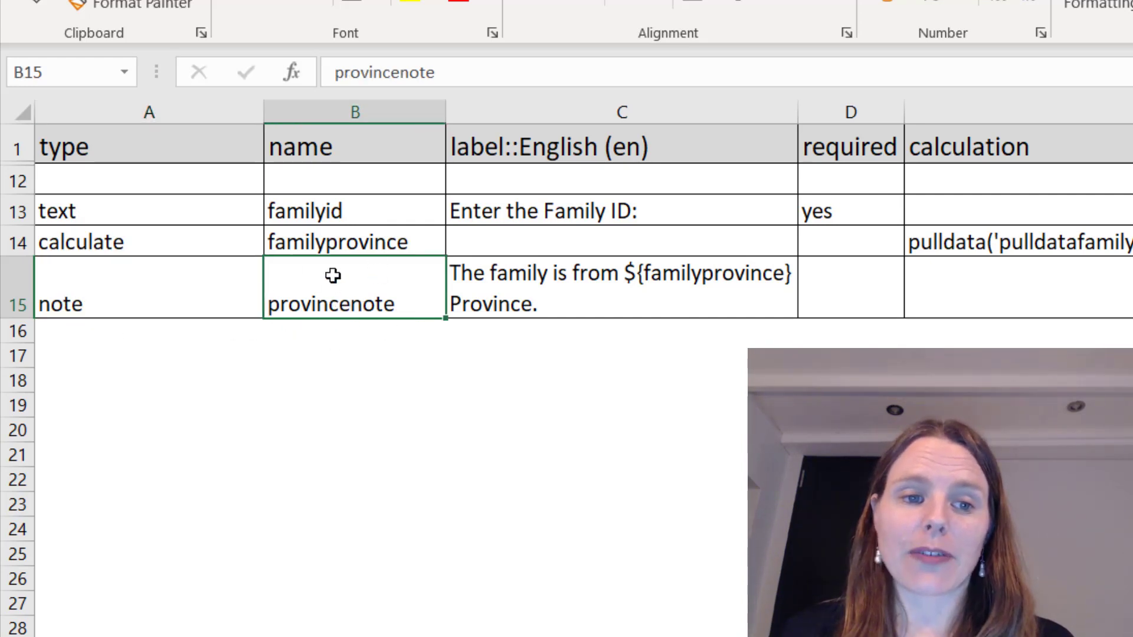
left_click(498, 305)
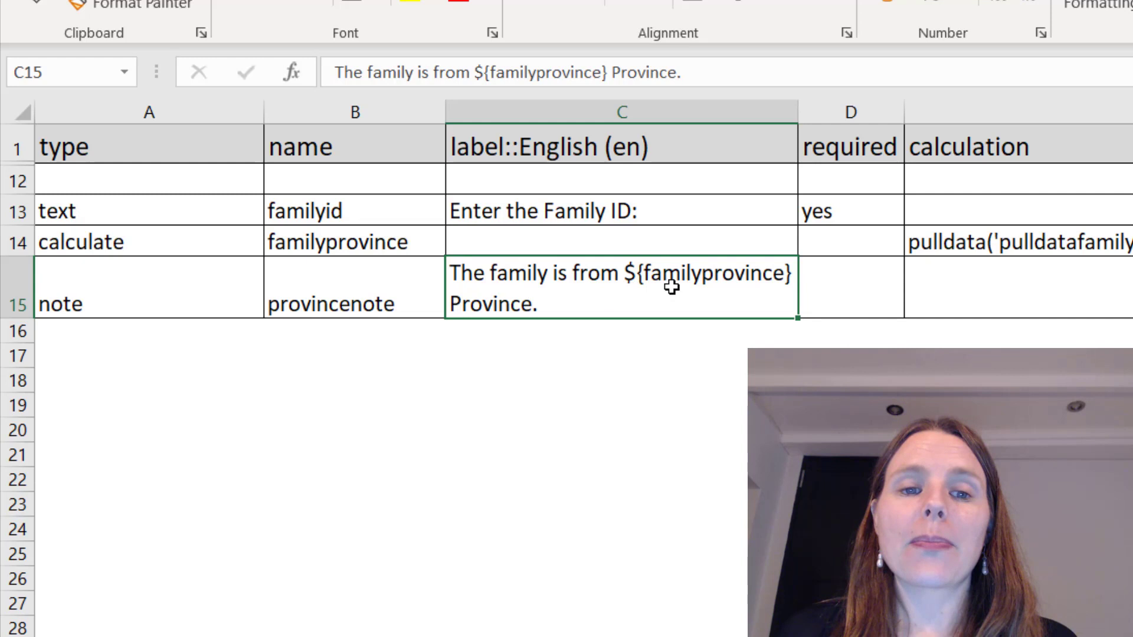
left_click(420, 233)
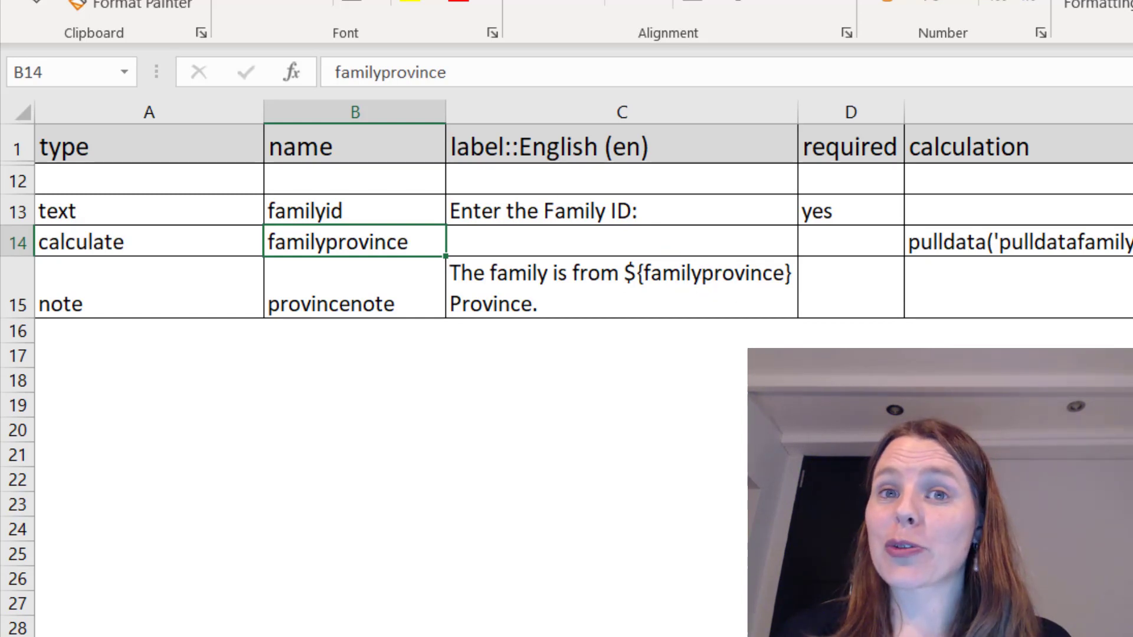
left_click(479, 305)
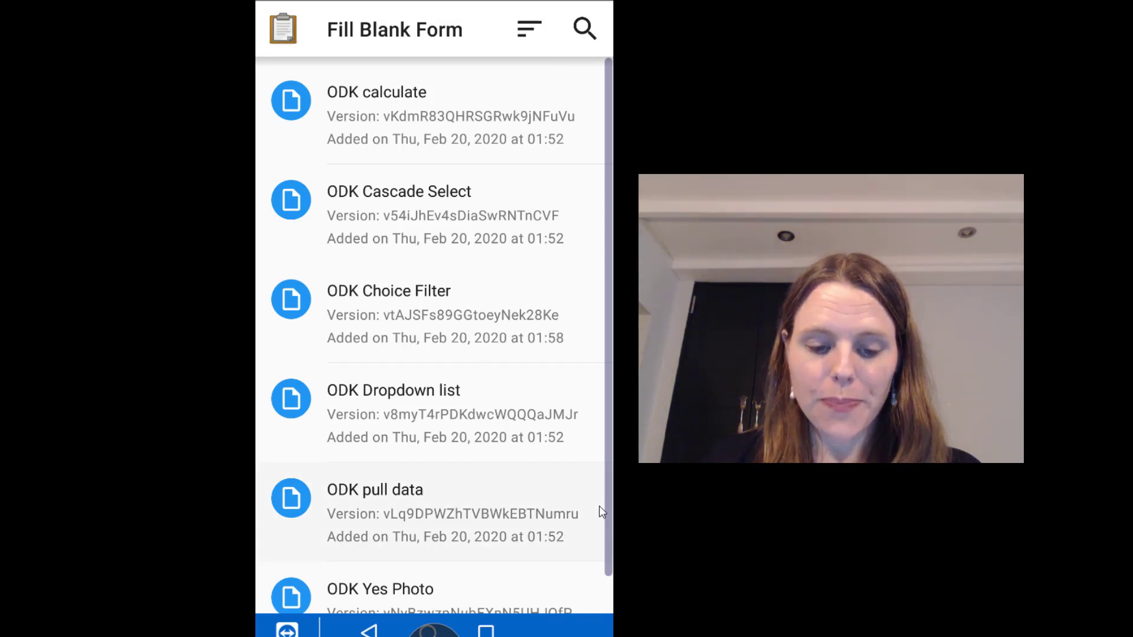
Open the ODK pull data form and enter Family ID A14.
left_click(600, 506)
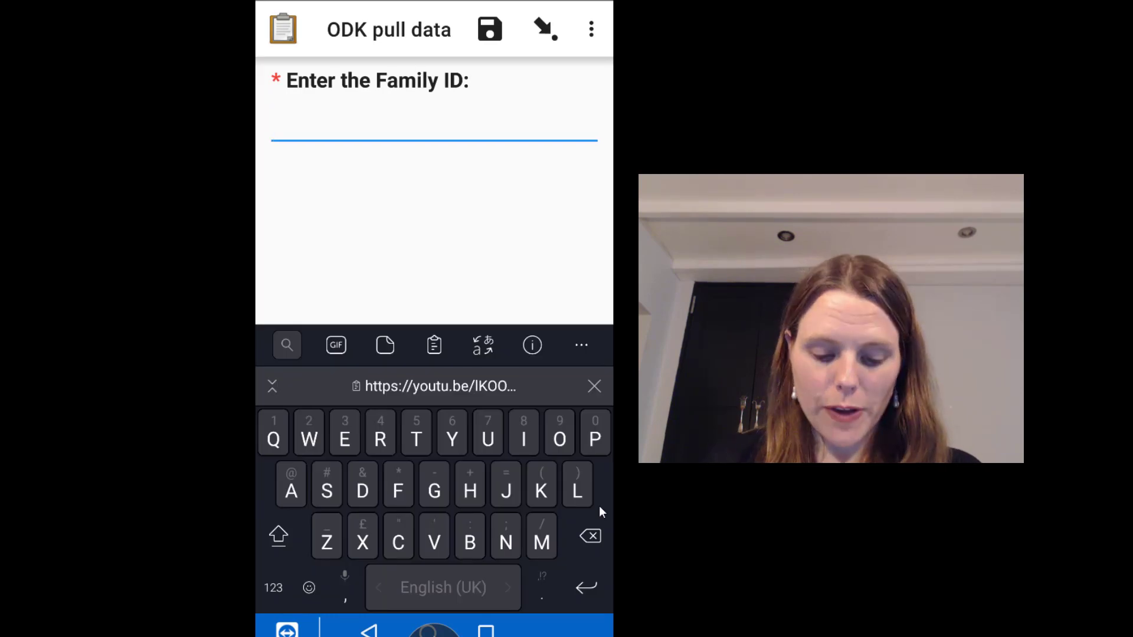
type("A")
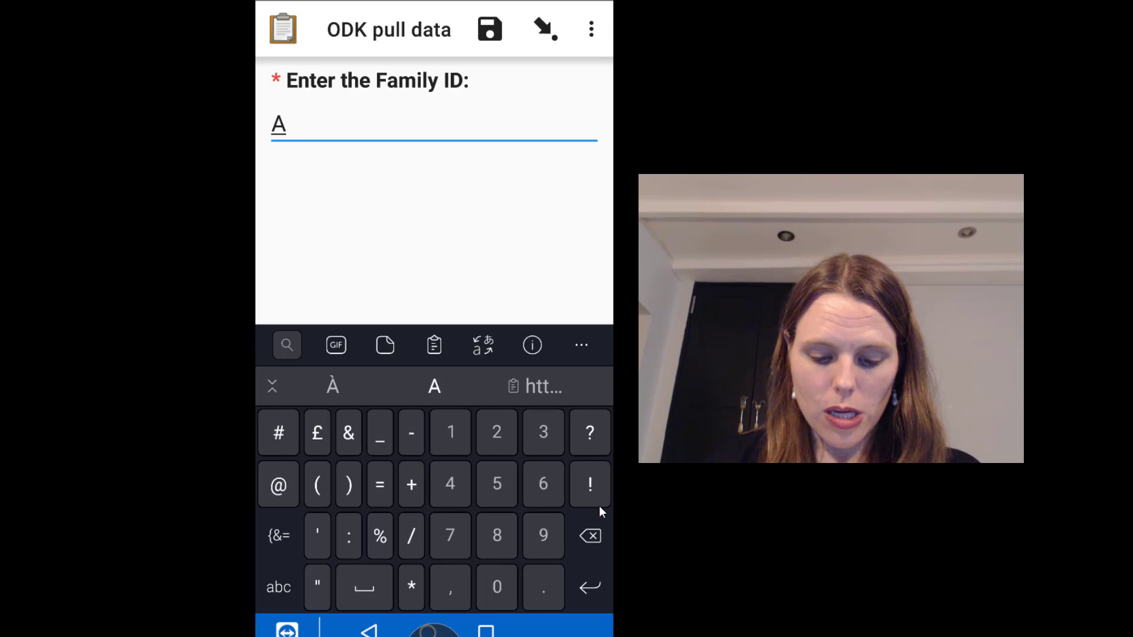
type("14")
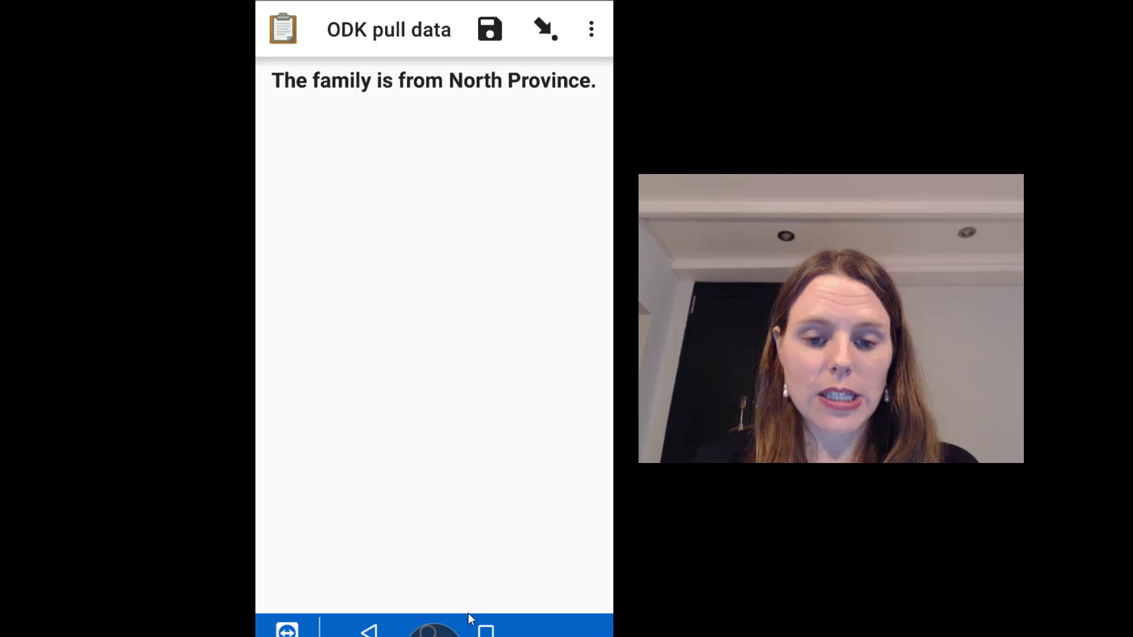
Switch to the pulldatafamilyprovince workbook and scroll through all familyid_key and provincedata rows.
mouse_move(345, 636)
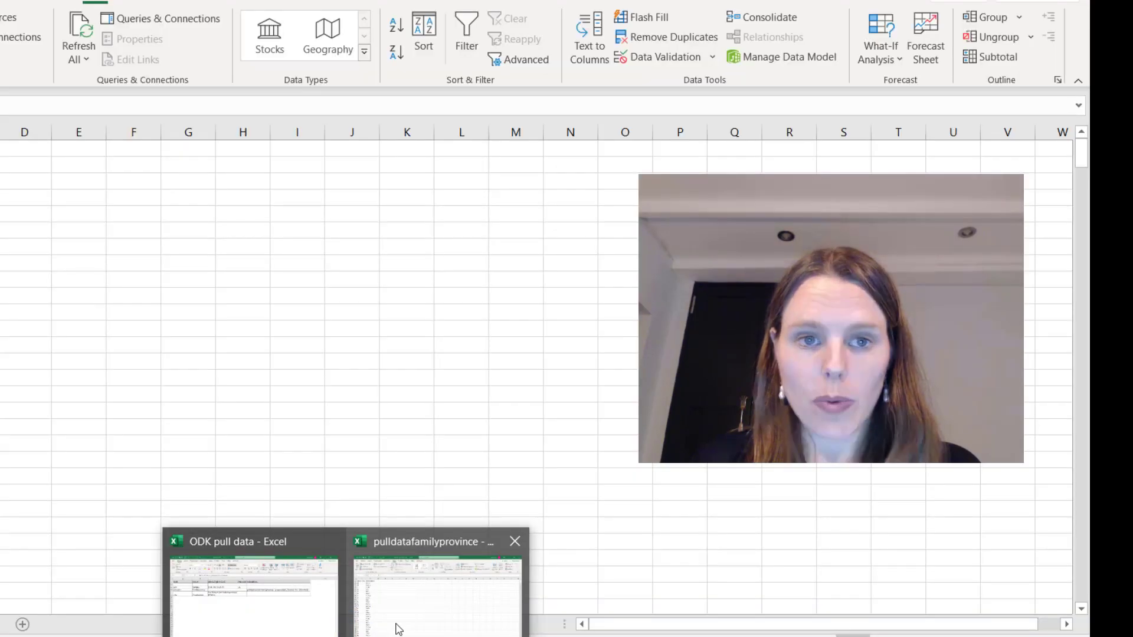
left_click(397, 624)
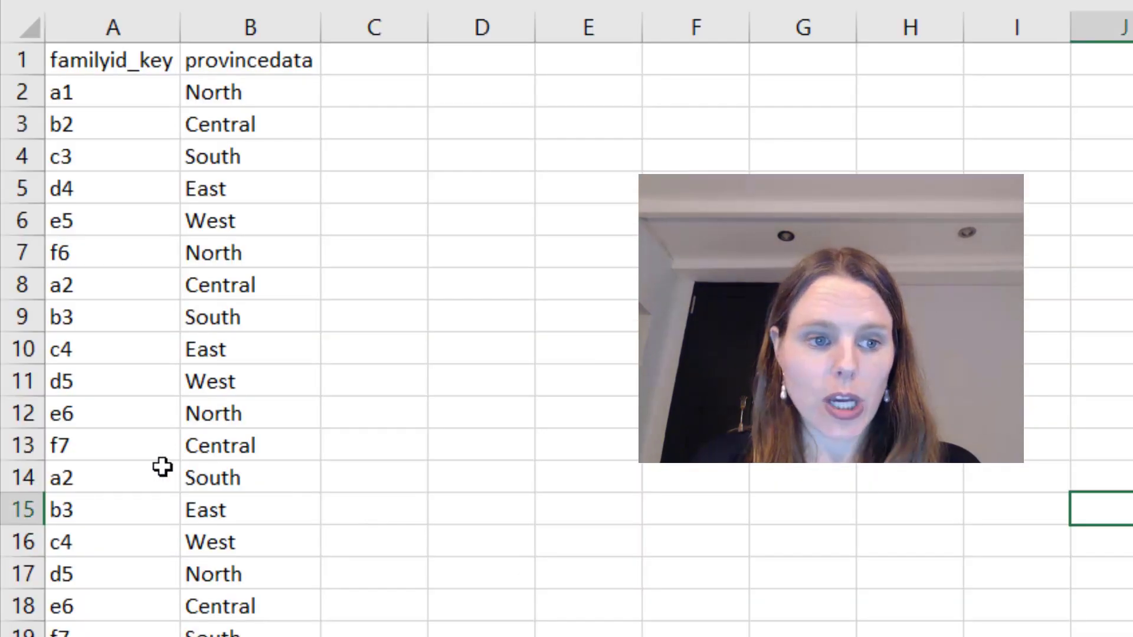
scroll(162, 467, "down", 16)
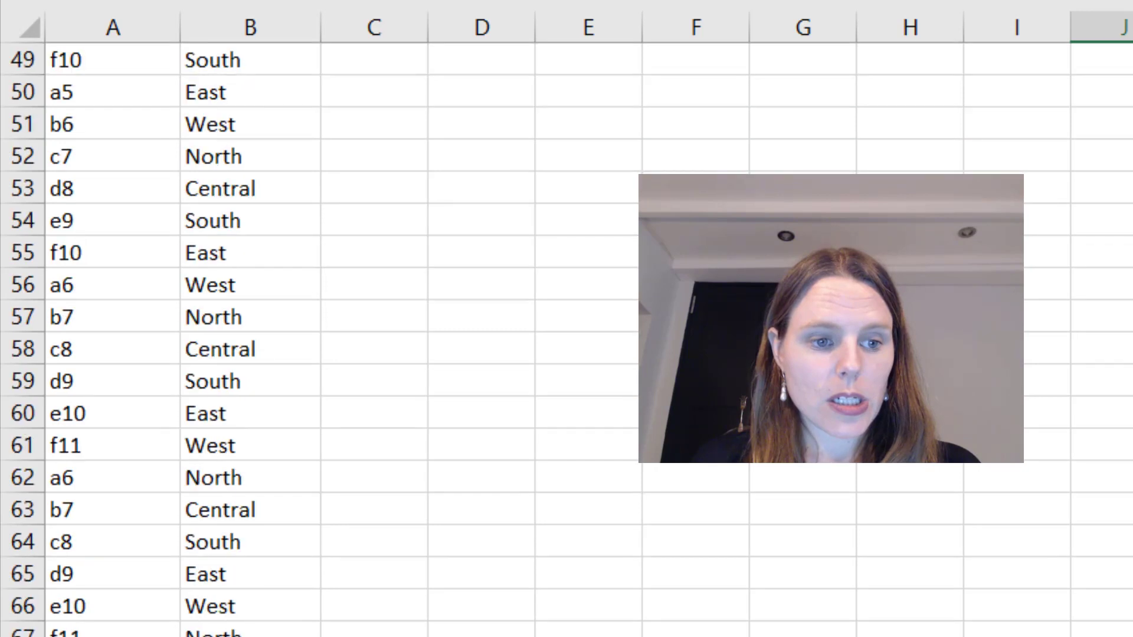
scroll(162, 467, "down", 5)
scroll(162, 467, "down", 15)
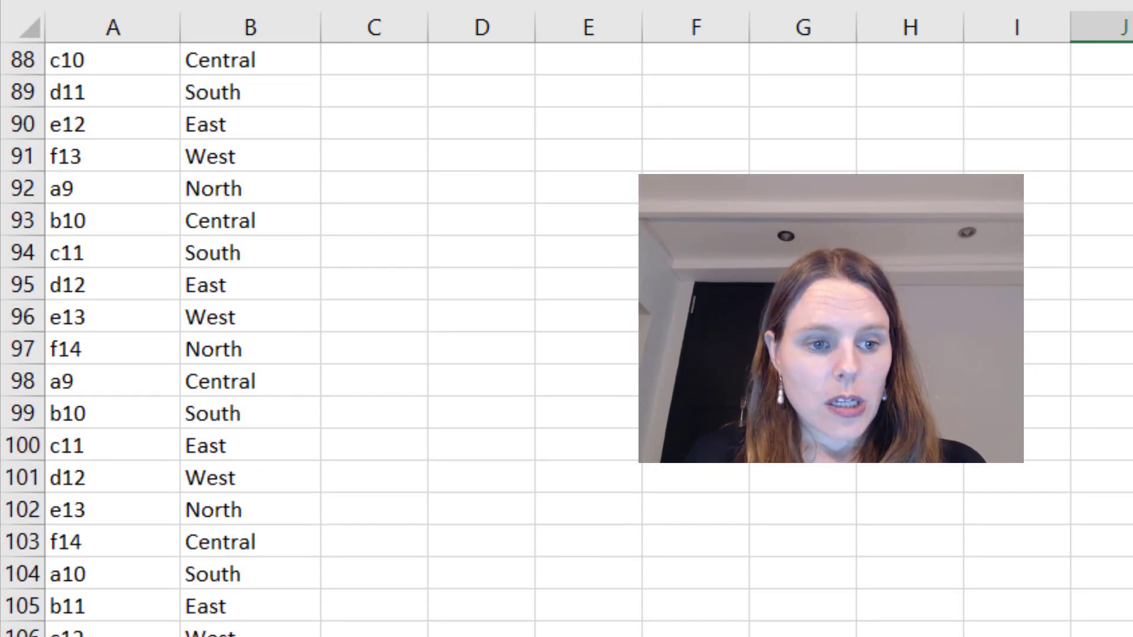
scroll(163, 467, "down", 6)
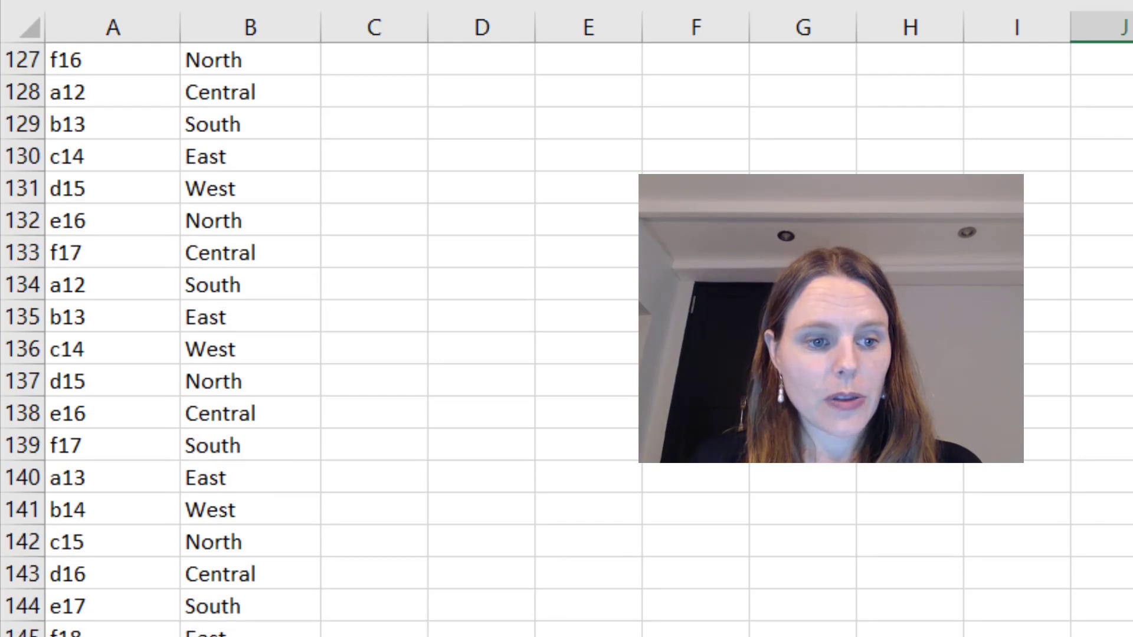
key("Home")
key("Right")
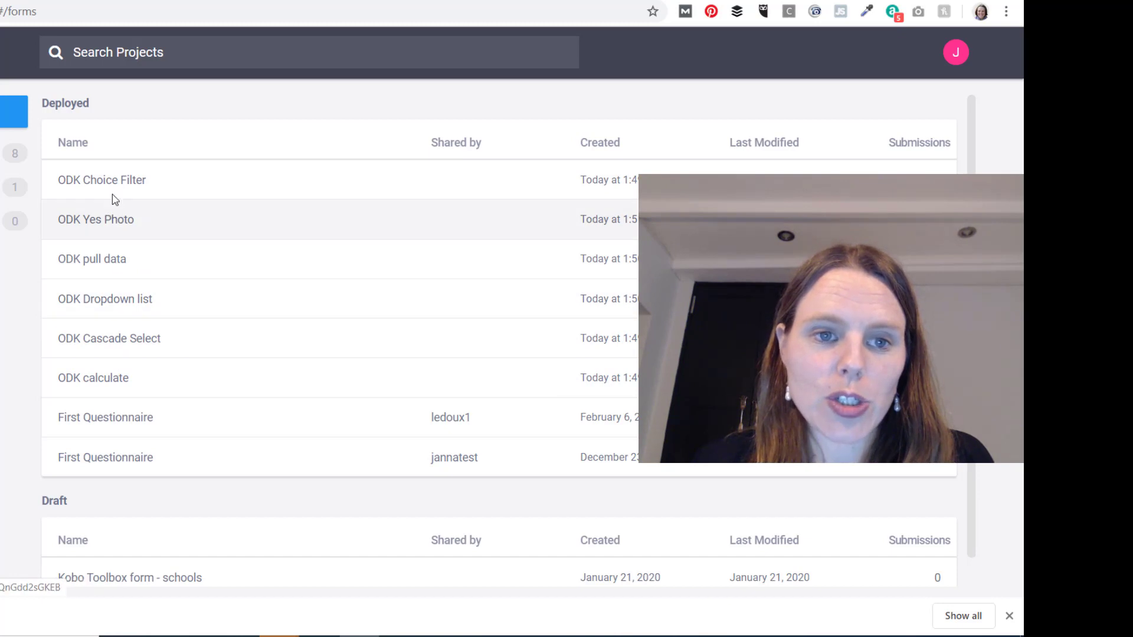
Go to the ODK pull data project's Settings and its Media page.
left_click(121, 264)
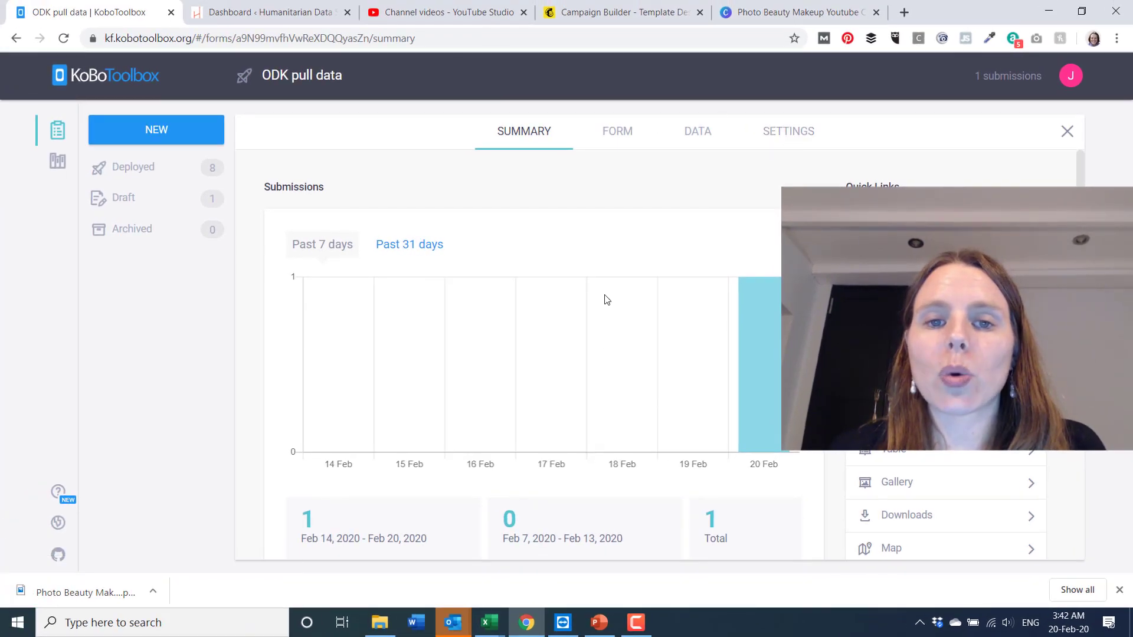
left_click(786, 139)
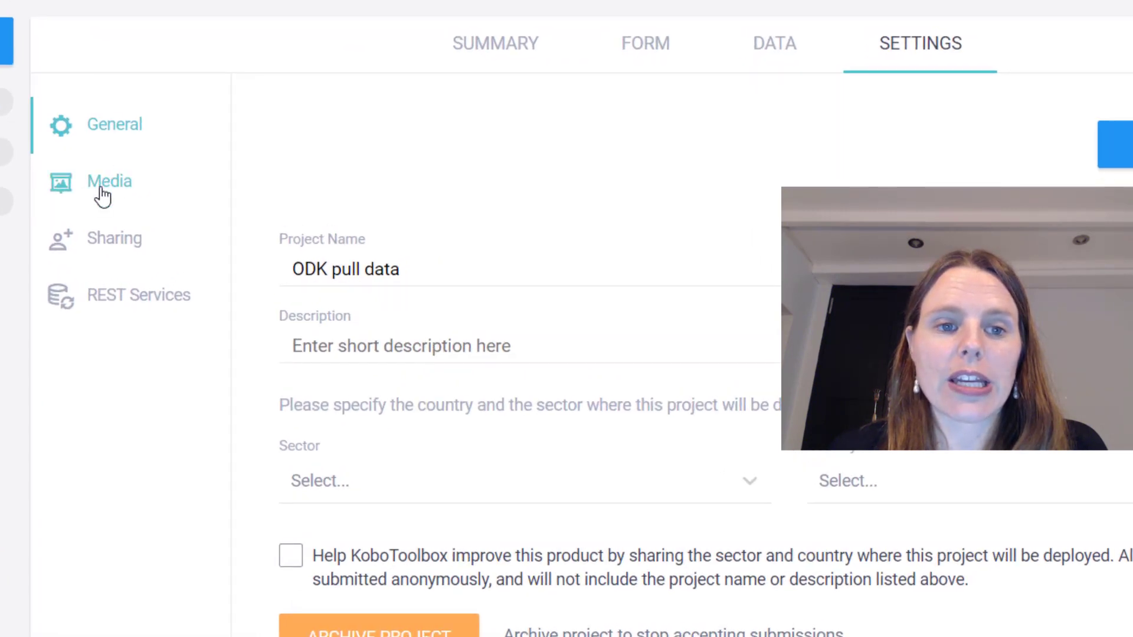
left_click(111, 189)
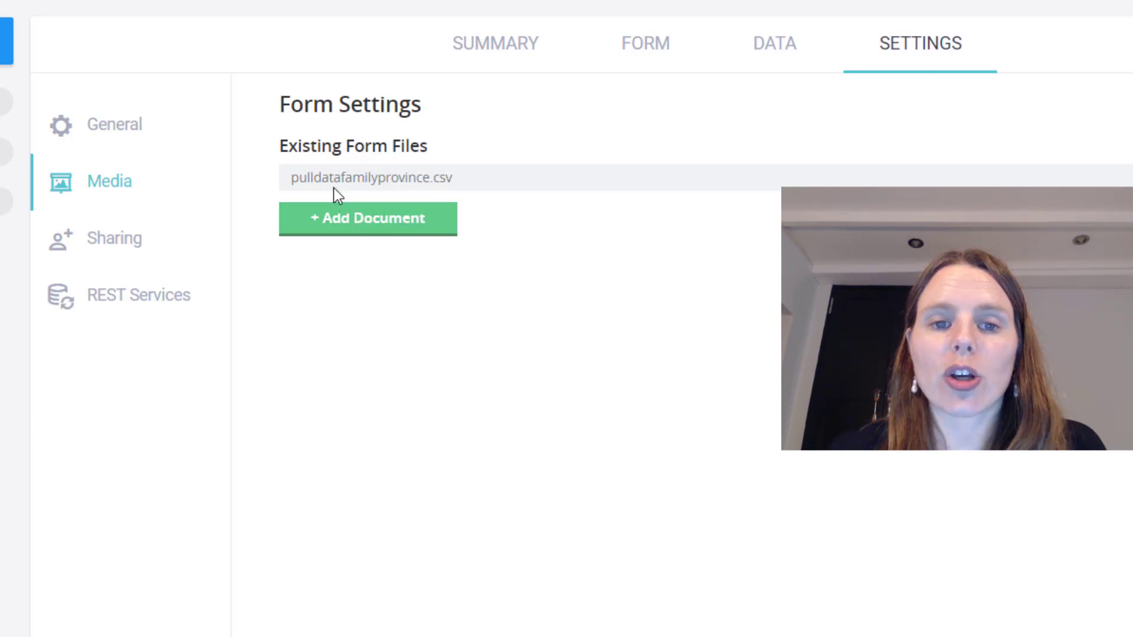
Add a document, selecting pulldatafamilyprovince from the HumaniTV002 - 6 KoboToolbox Questions folder.
left_click(354, 229)
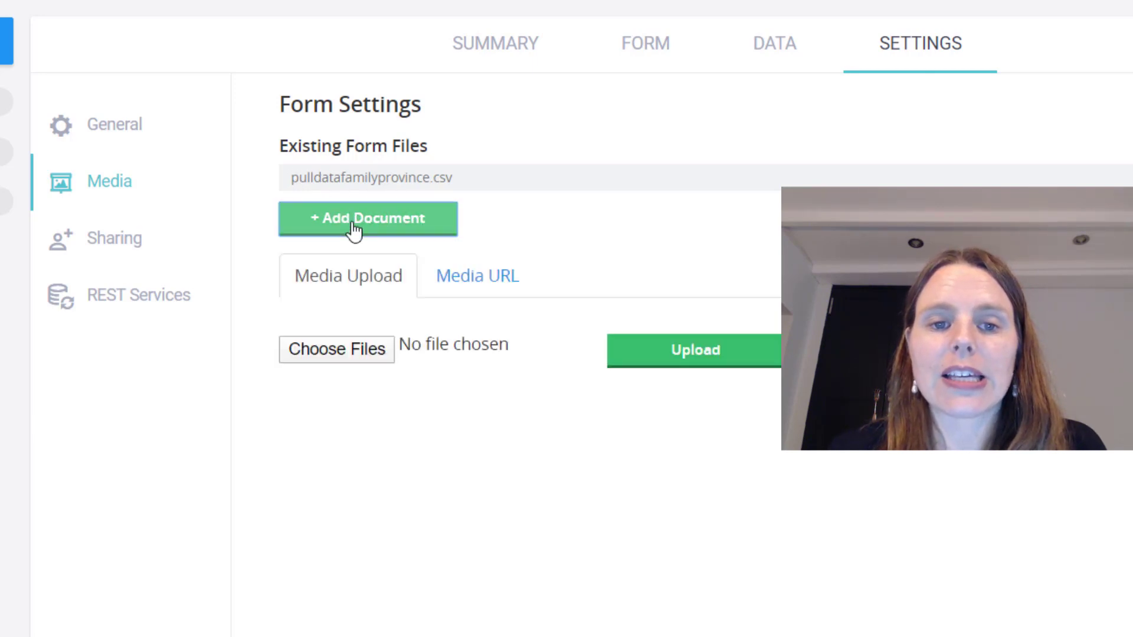
left_click(361, 349)
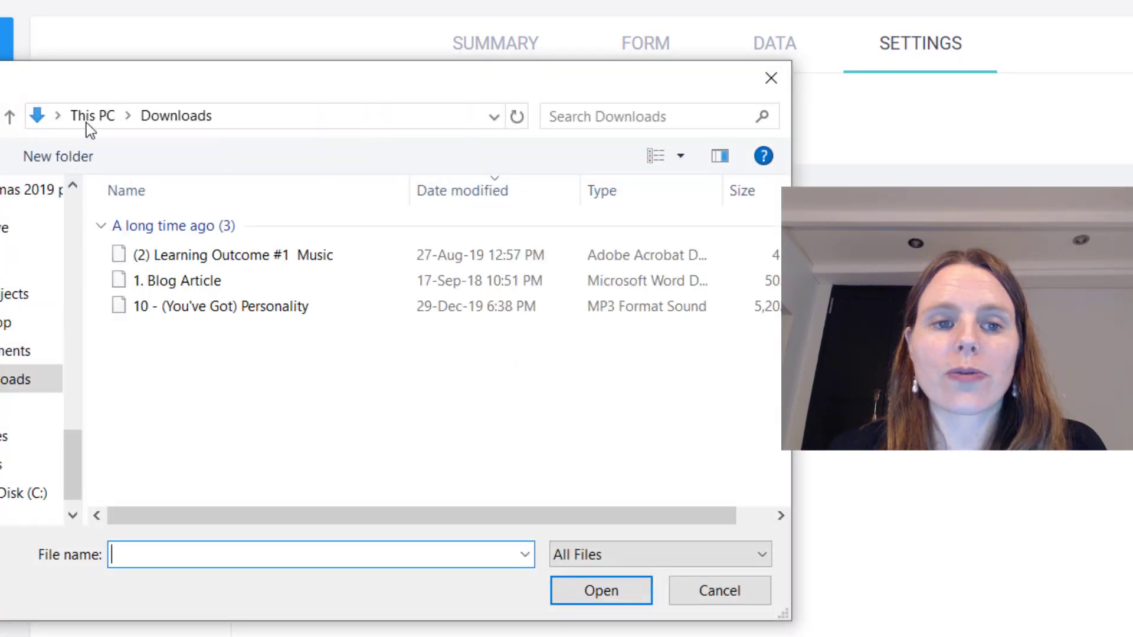
scroll(69, 221, "up", 5)
scroll(68, 217, "up", 5)
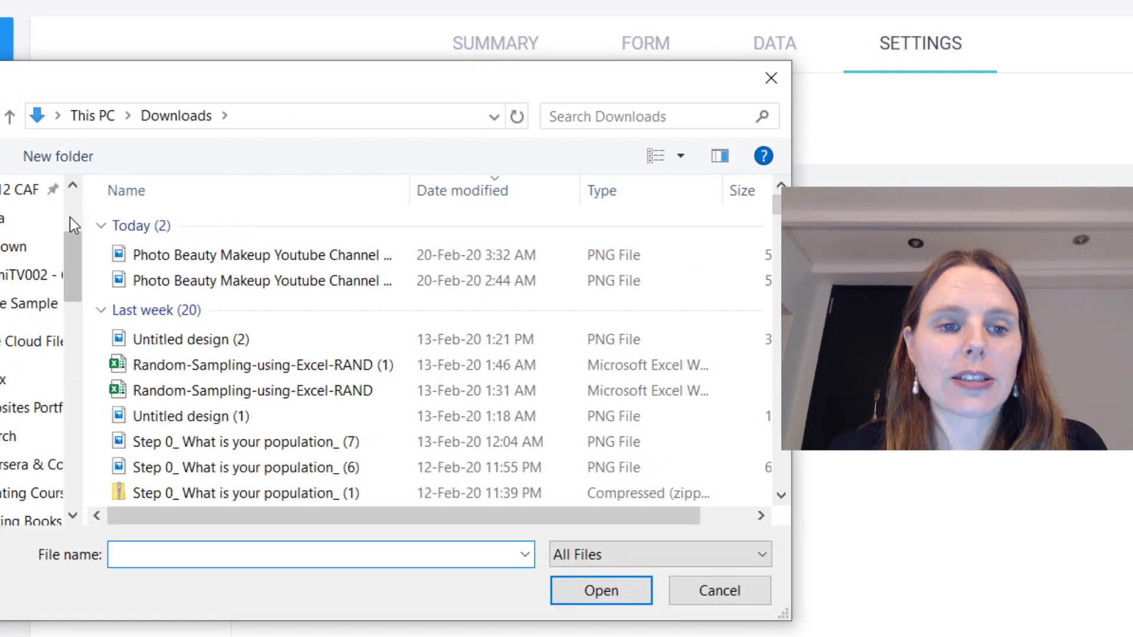
left_click(30, 283)
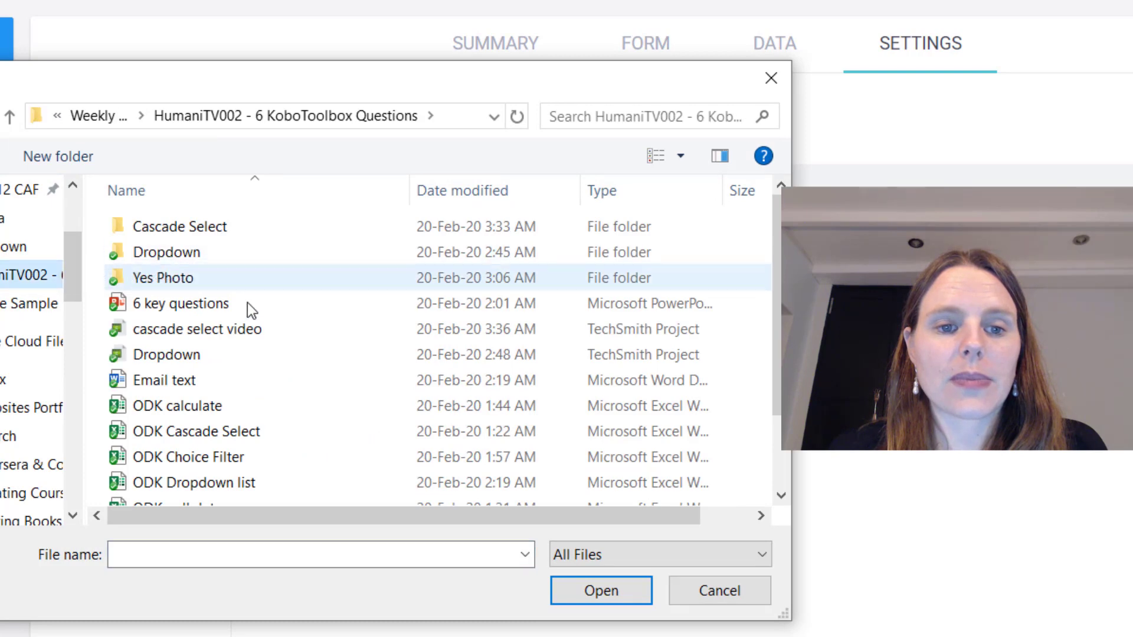
scroll(283, 472, "down", 1)
left_click(254, 492)
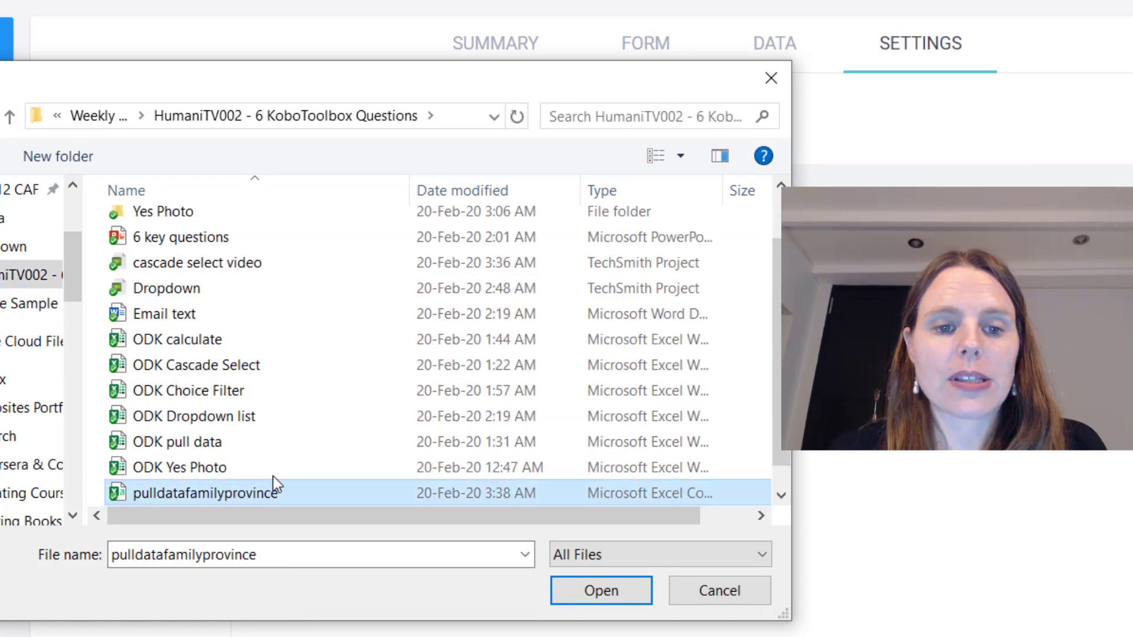
left_click(590, 590)
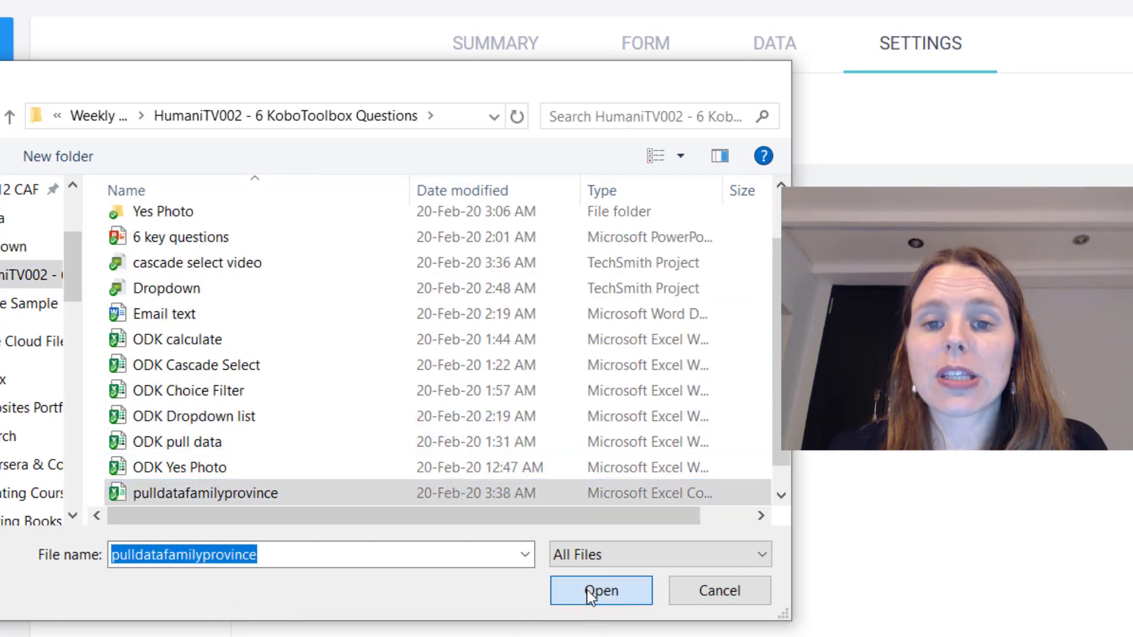